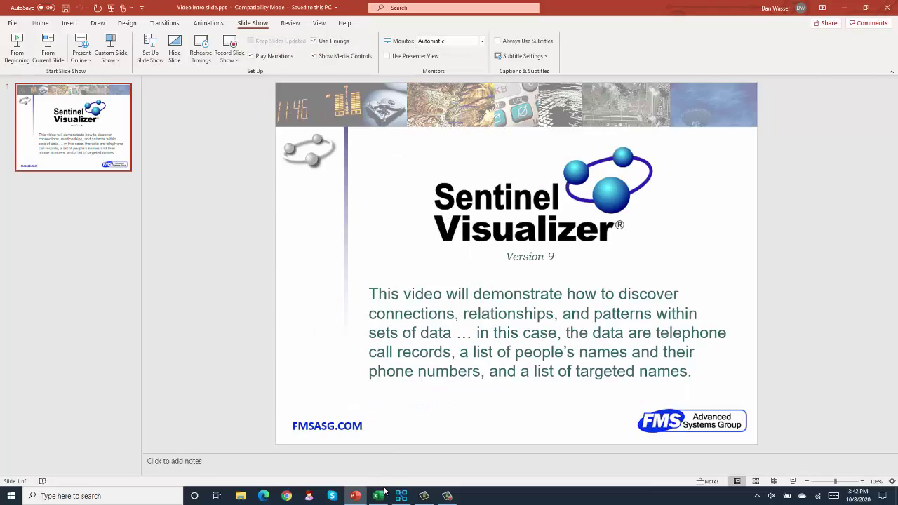
Step: Switch from the PowerPoint intro slide to the 'CDR demo with names and targets.xlsx' workbook in Excel
left_click(378, 496)
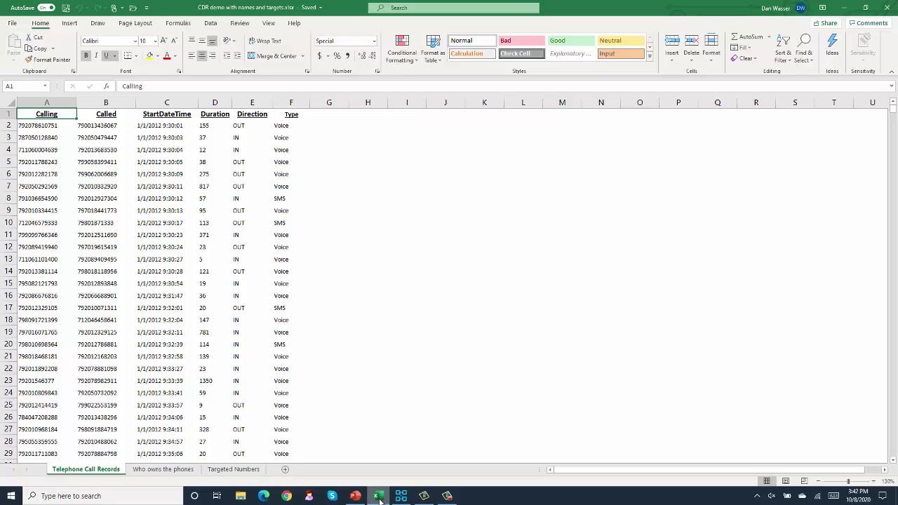
left_click(50, 104)
left_click(106, 102)
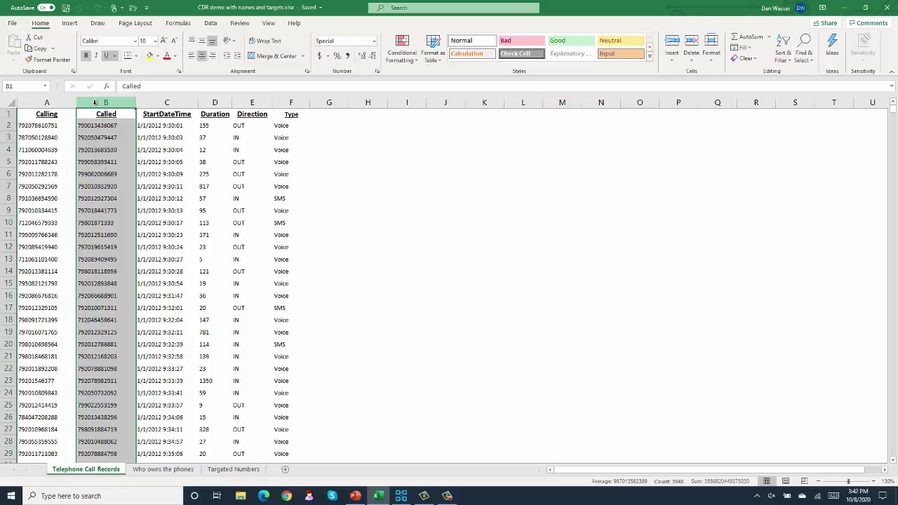
left_click(162, 101)
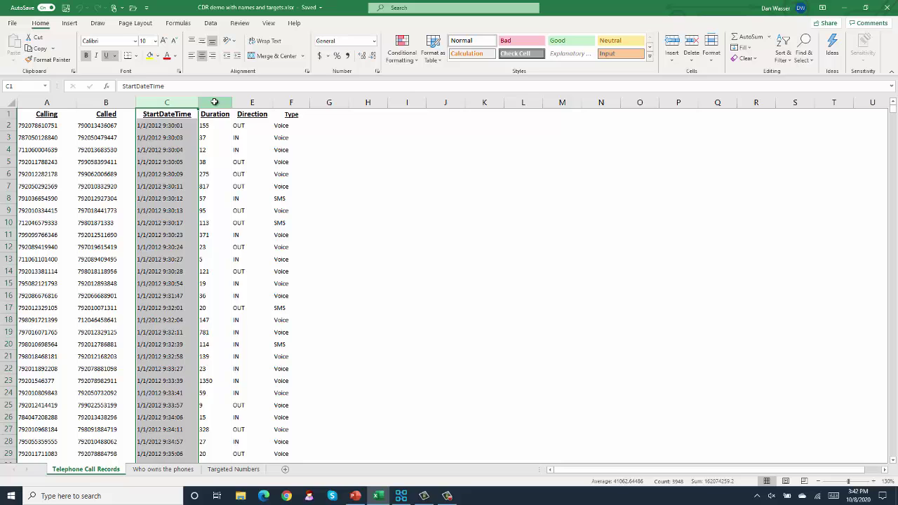
left_click_drag(214, 103, 291, 103)
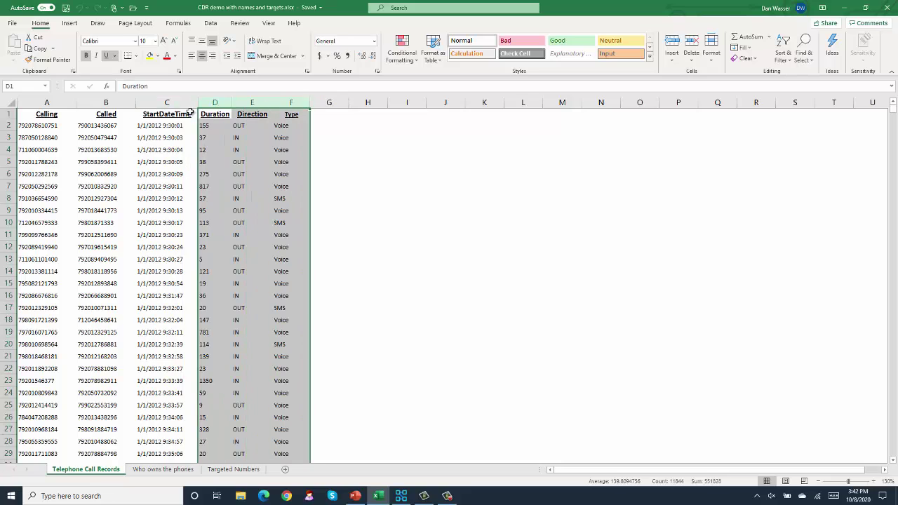
left_click(51, 126)
key("Down")
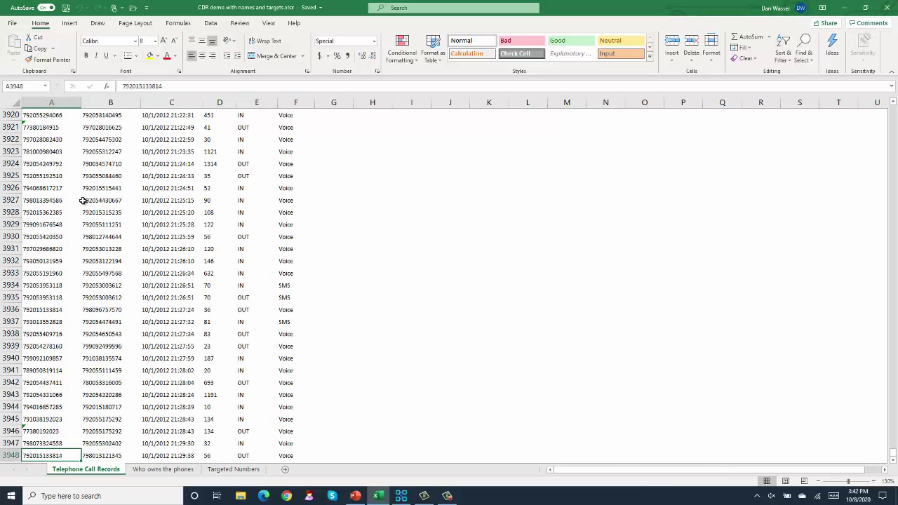
scroll(84, 200, "down", 2)
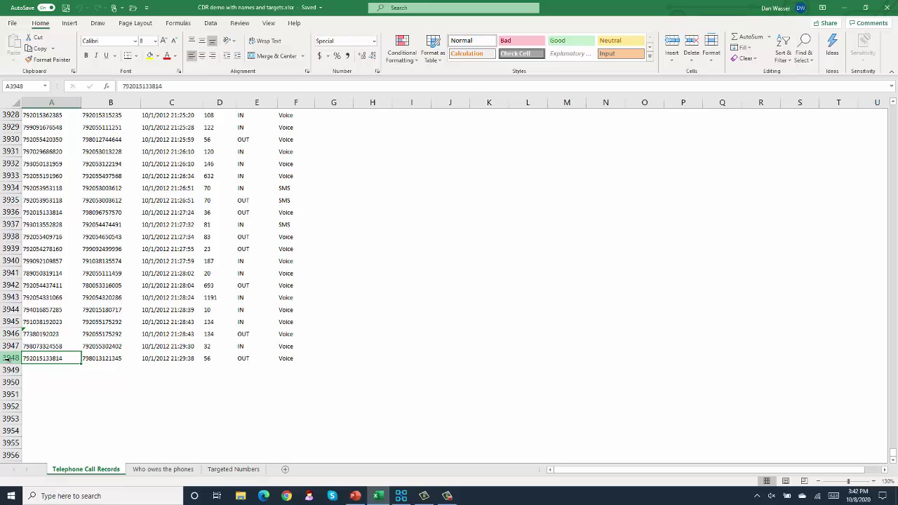
left_click(10, 358)
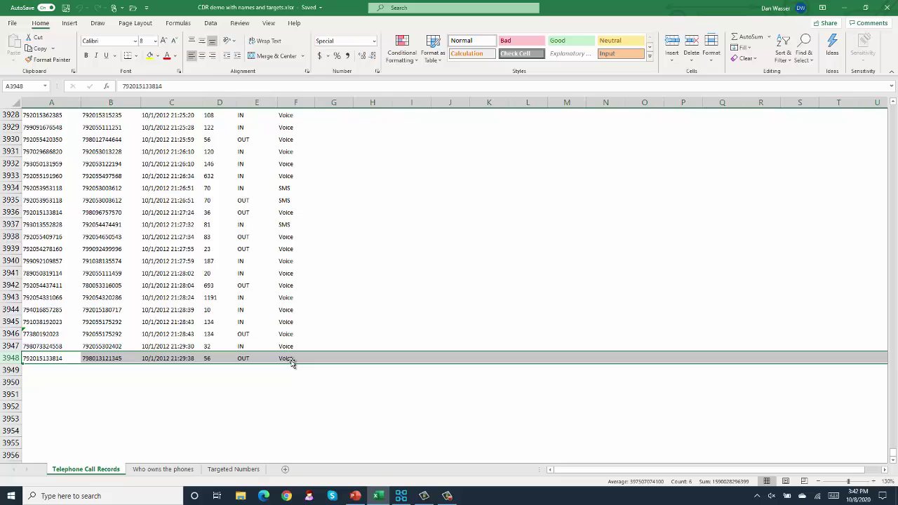
key("ctrl+Home")
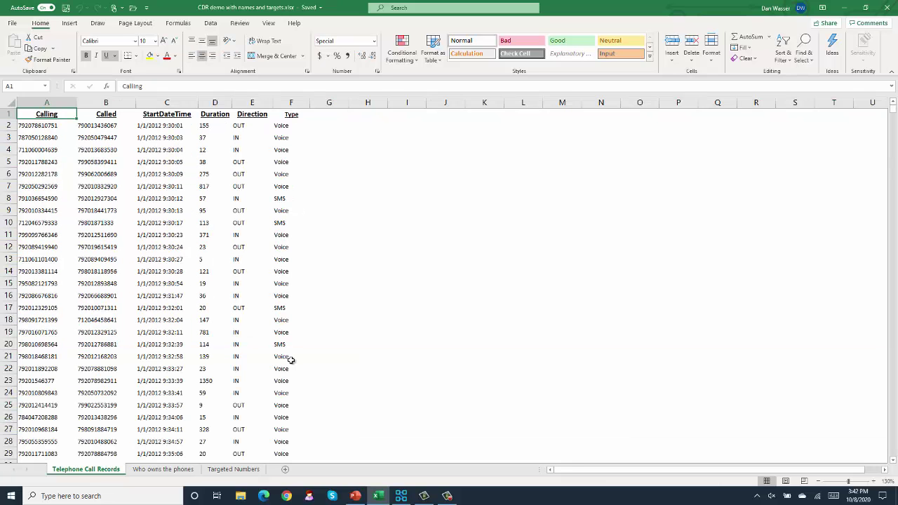
left_click(165, 470)
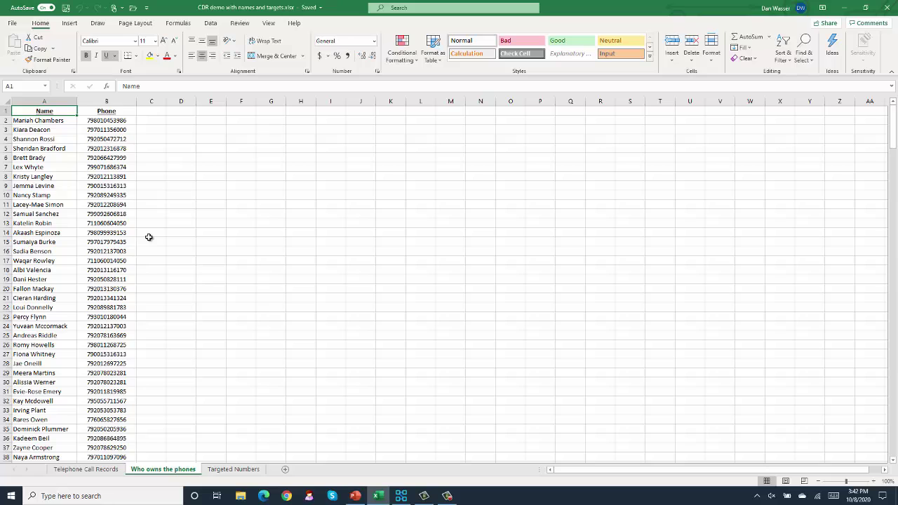
left_click(43, 101)
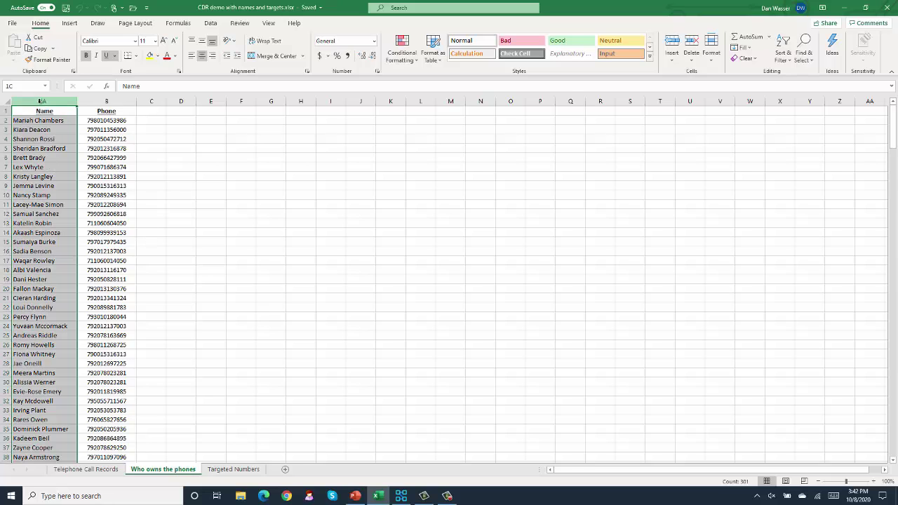
left_click(108, 101)
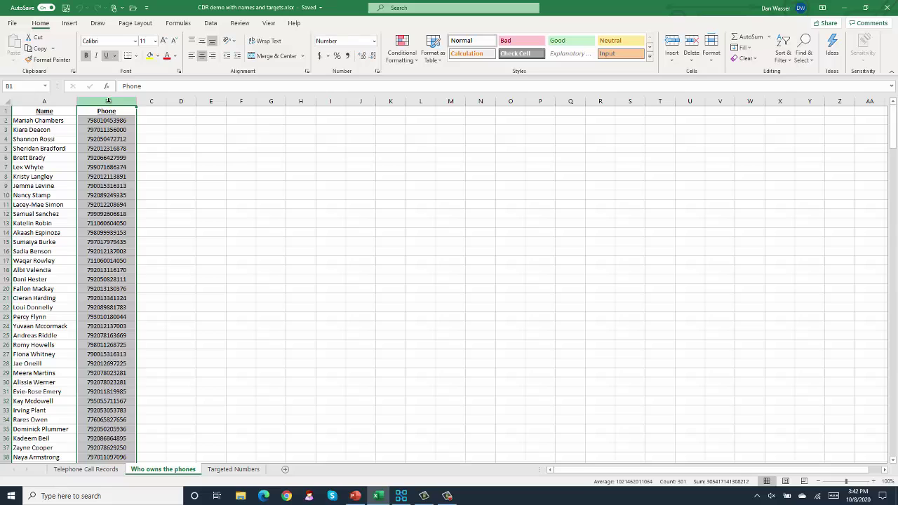
key("ctrl+Home")
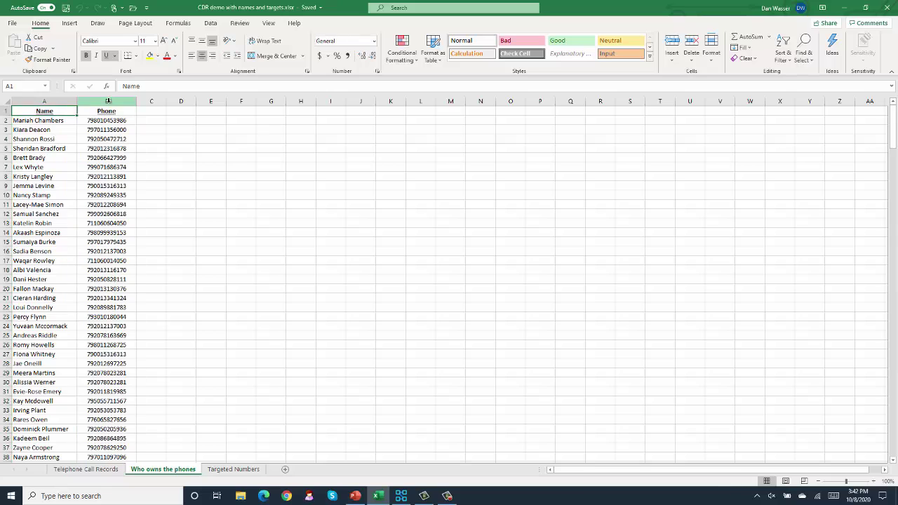
left_click(233, 469)
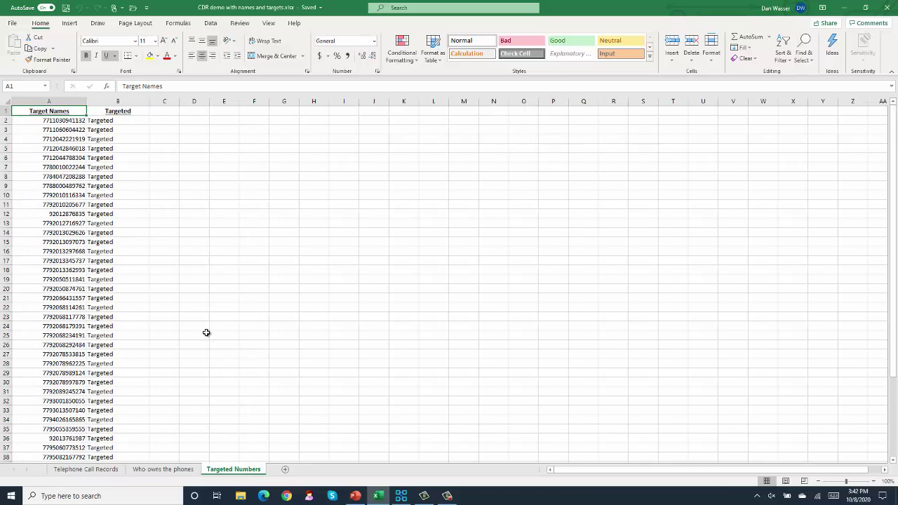
left_click(100, 468)
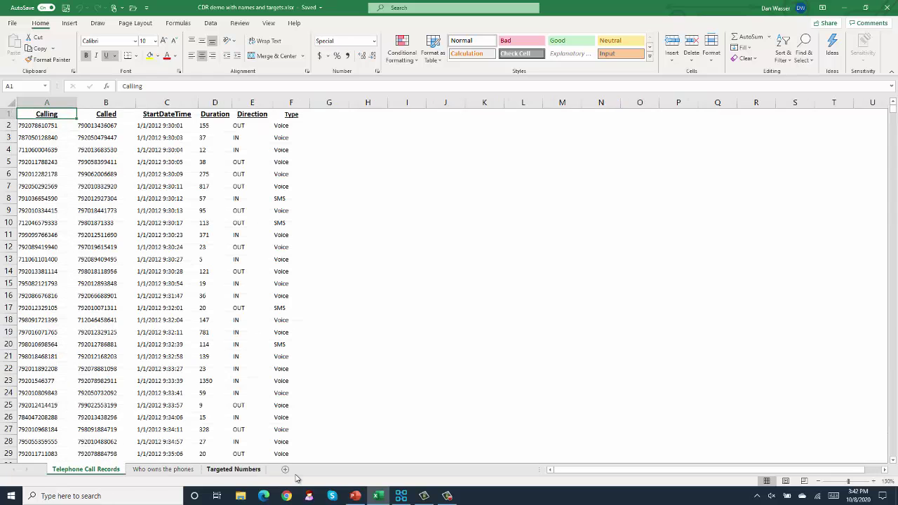
Step: Switch to Sentinel Visualizer and show the 'CDR demo' mapping of call fields to phone-number entities
left_click(397, 497)
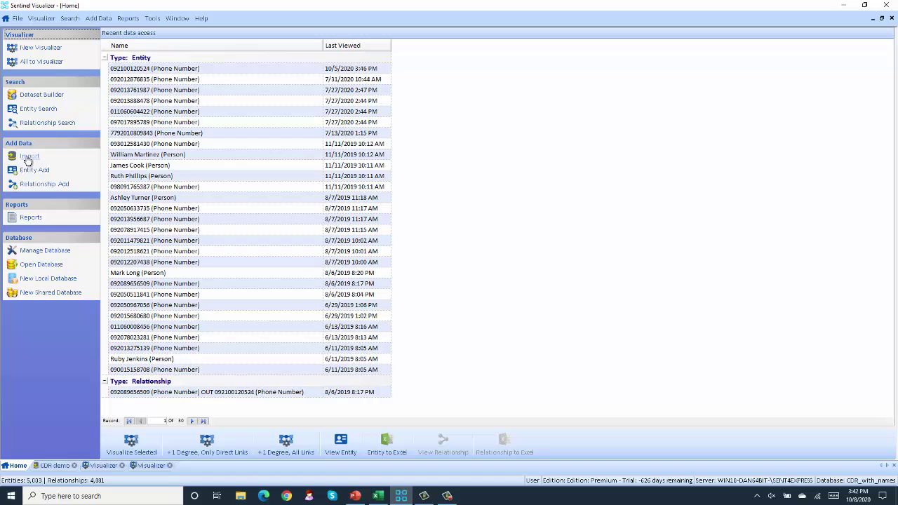
left_click(56, 465)
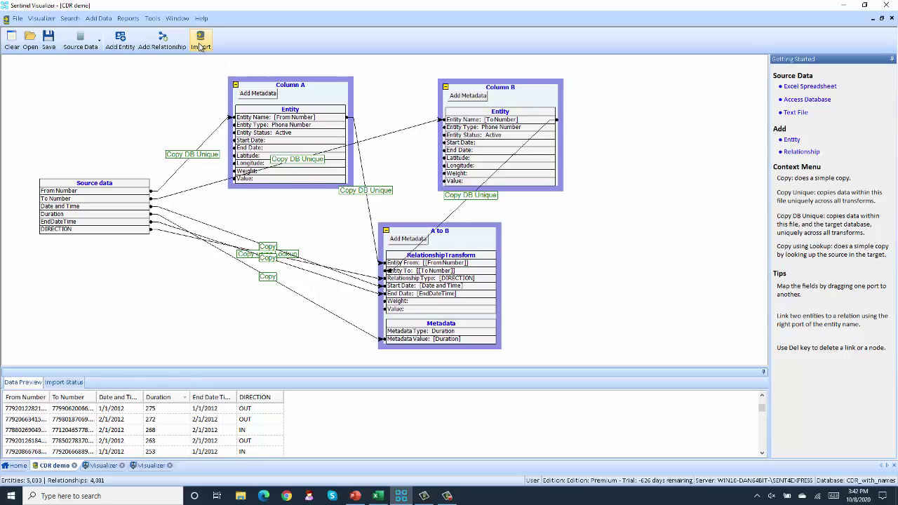
Step: Open the call-network diagram and zoom into a patch of phone pairs
left_click(111, 467)
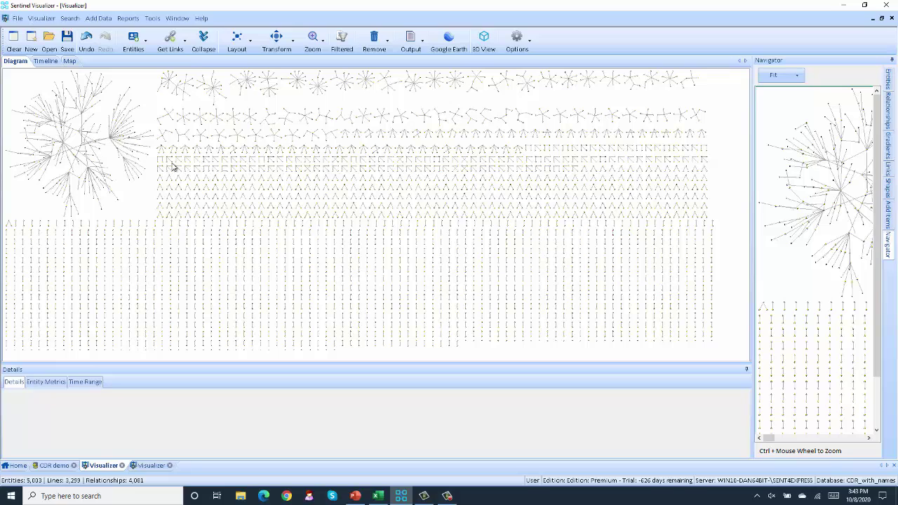
left_click_drag(877, 239, 872, 337)
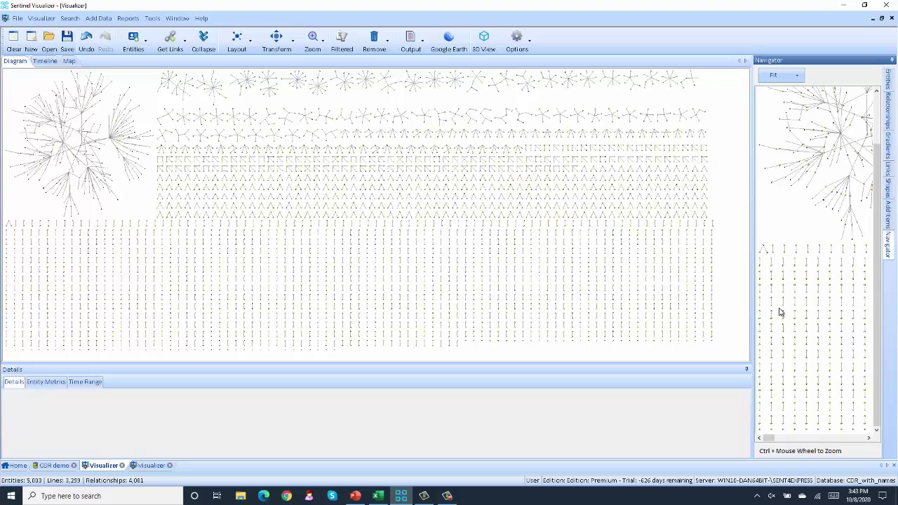
left_click_drag(779, 312, 846, 332)
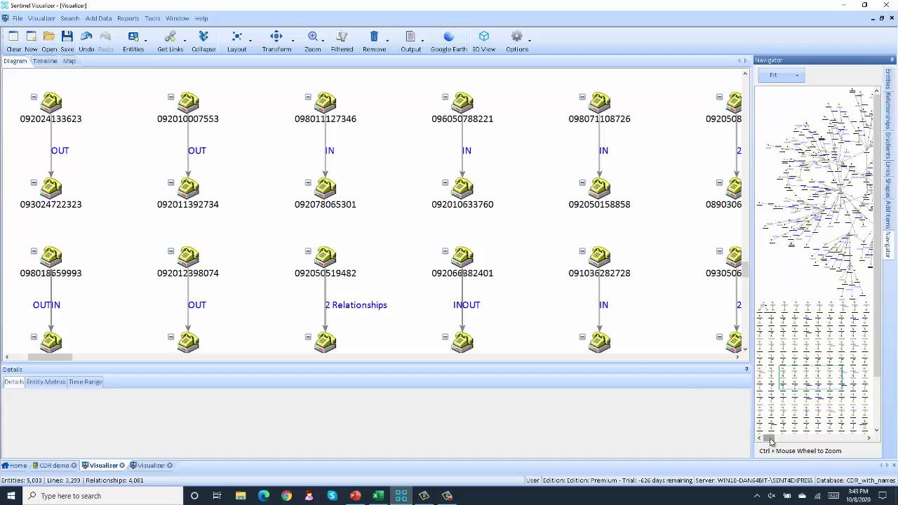
left_click_drag(769, 440, 785, 440)
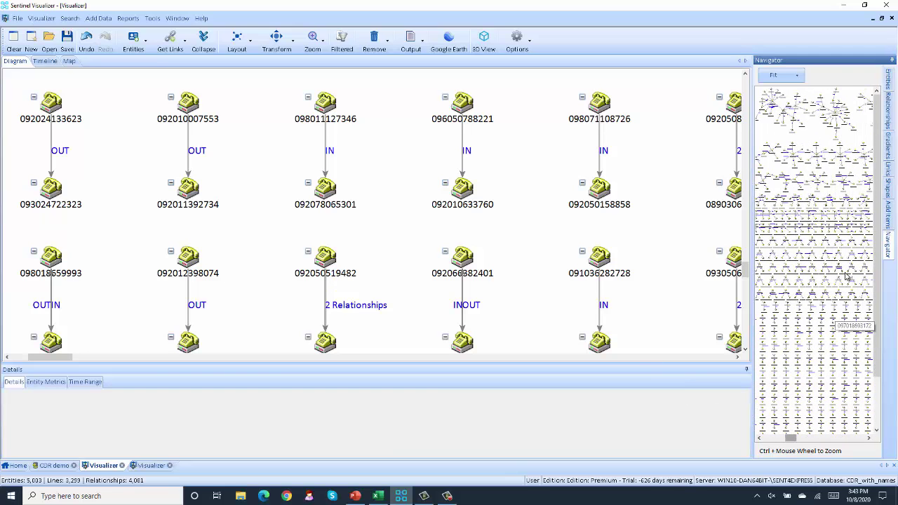
Step: Zoom into the star-shaped call clusters, then fit the whole 5,033-entity network to the page
left_click_drag(804, 141, 867, 186)
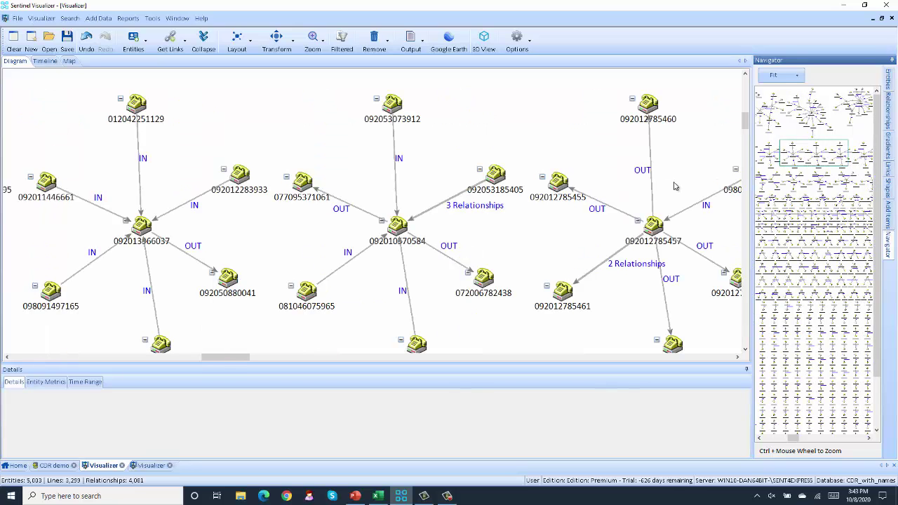
left_click_drag(817, 139, 807, 94)
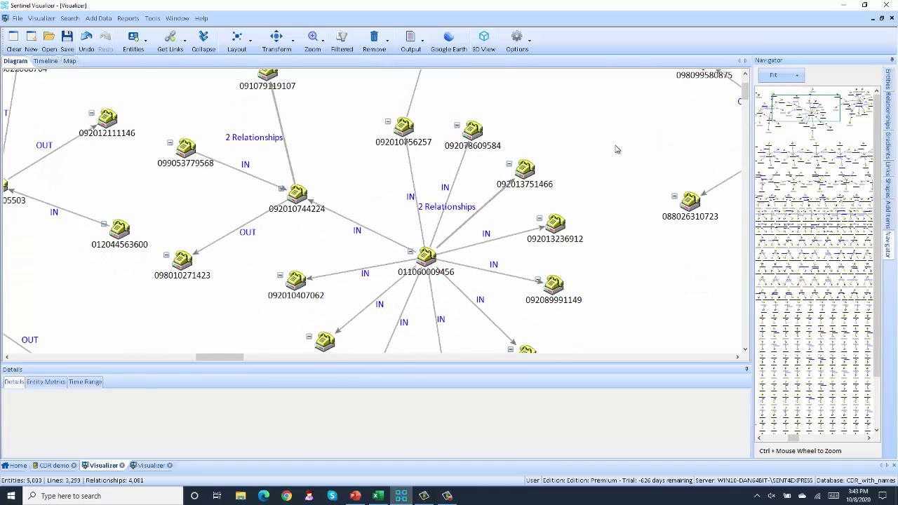
scroll(616, 149, "up", 1, "ctrl")
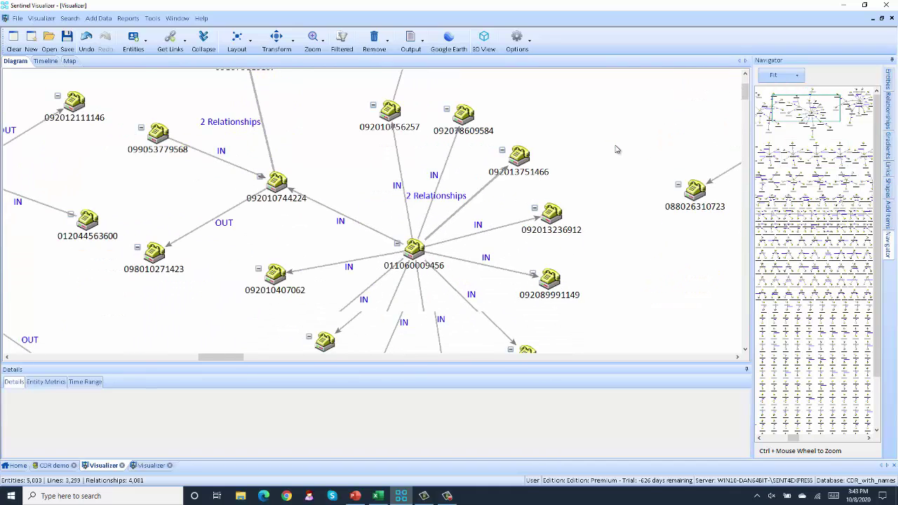
left_click(325, 50)
left_click(309, 60)
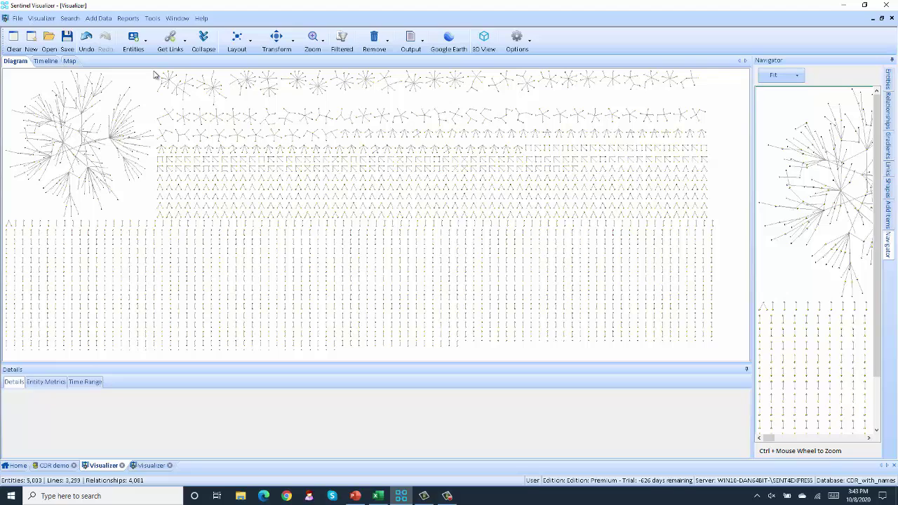
Step: Box-select the largest tree and filter the diagram to its 277 entities and 341 relationships
left_click_drag(154, 73, 3, 219)
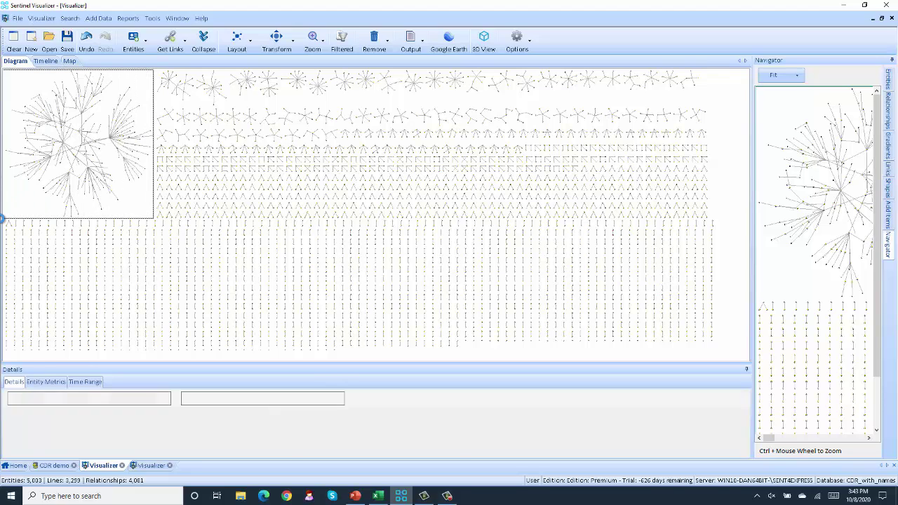
left_click(889, 84)
left_click(817, 85)
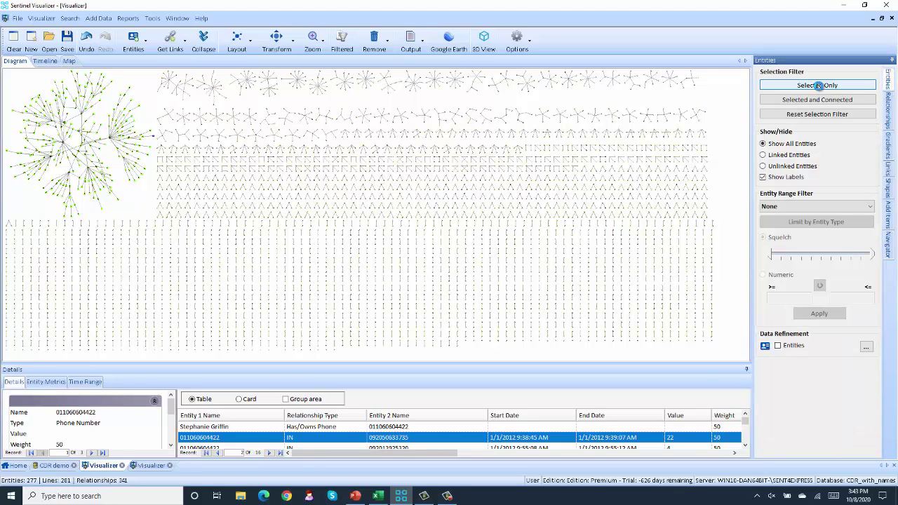
left_click(424, 43)
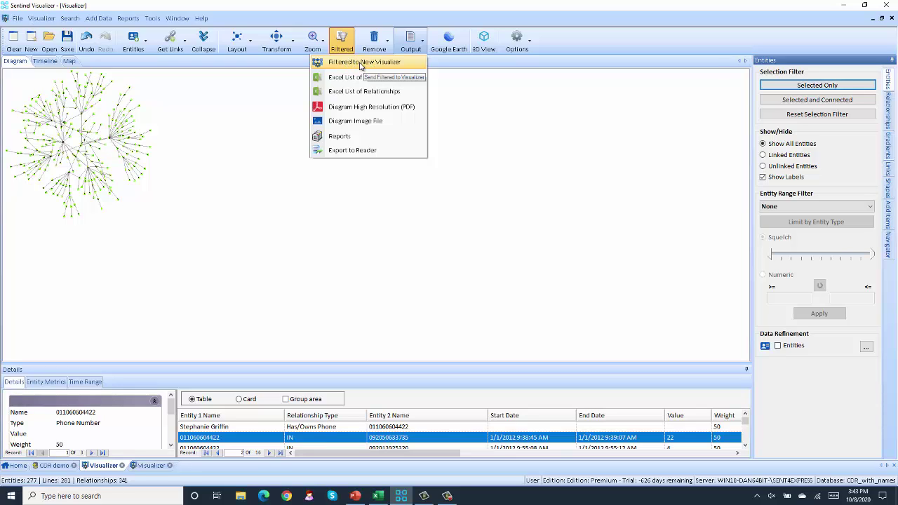
Step: Send the filtered cluster to a new diagram and zoom in on the labelled phones and owners
left_click(148, 465)
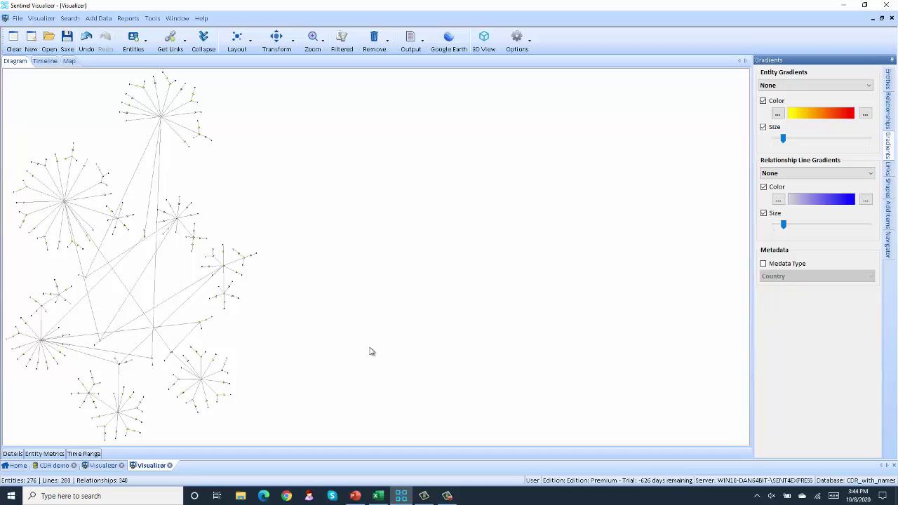
left_click(887, 242)
left_click_drag(826, 200, 873, 237)
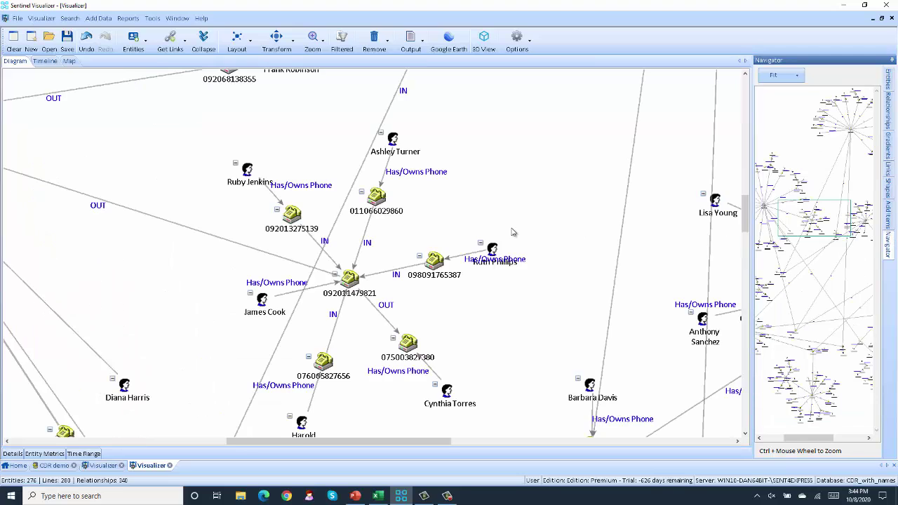
left_click(381, 200)
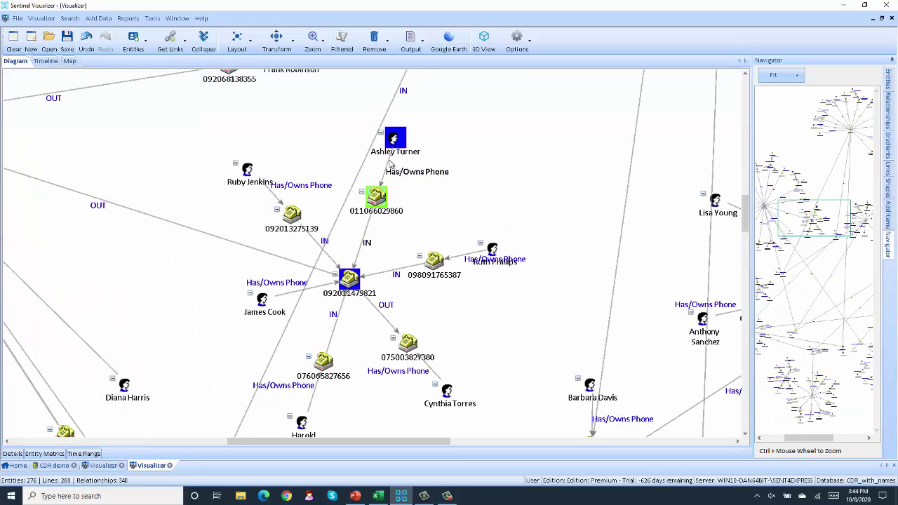
left_click_drag(395, 140, 494, 121)
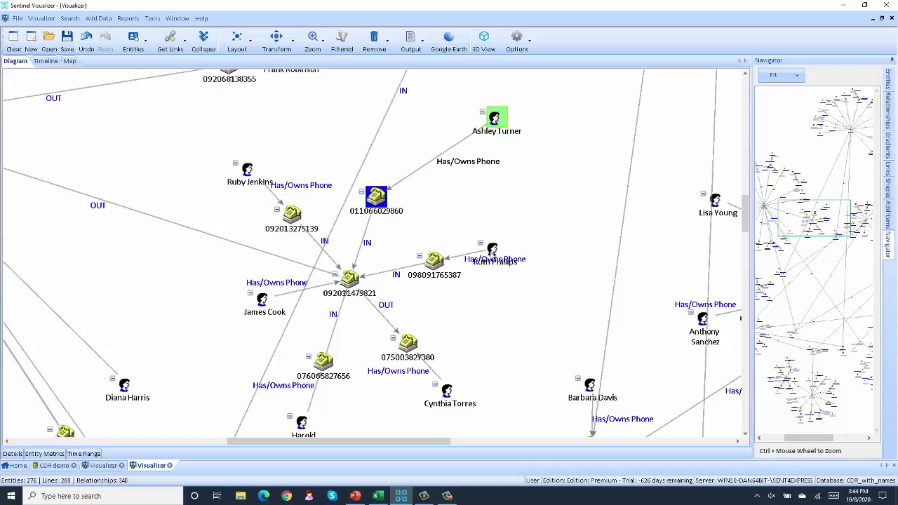
left_click_drag(492, 254, 550, 211)
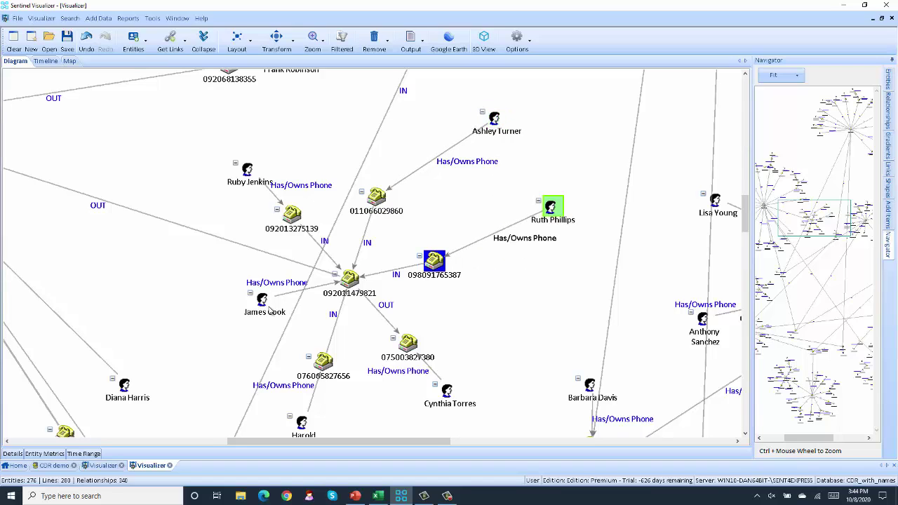
left_click_drag(269, 307, 168, 297)
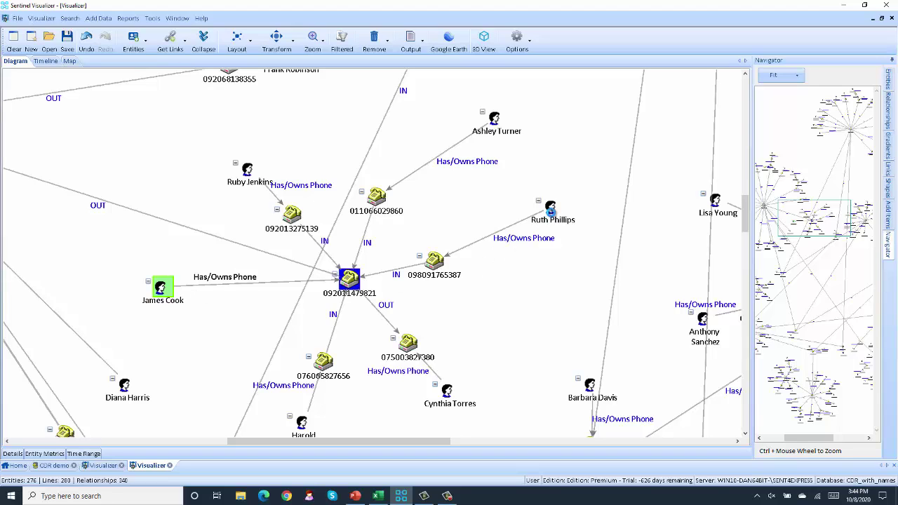
left_click_drag(552, 209, 561, 194)
left_click_drag(437, 265, 505, 265)
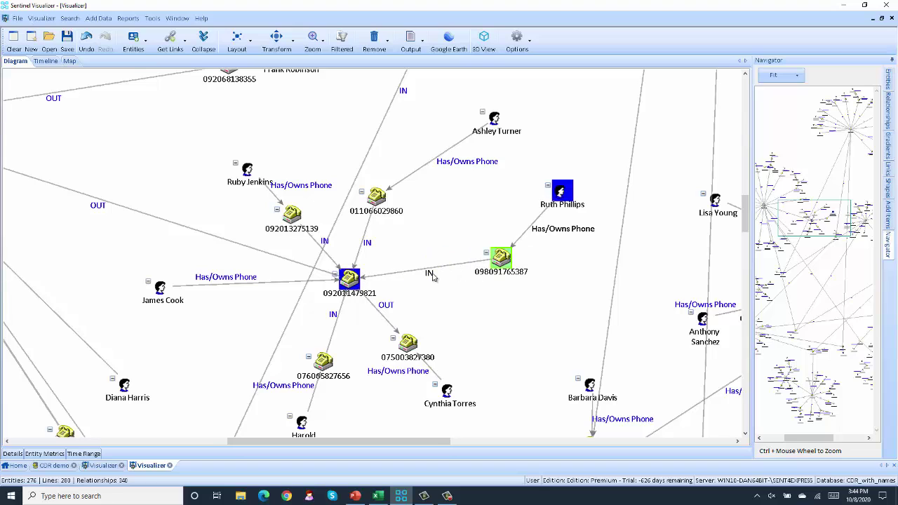
left_click_drag(351, 279, 398, 281)
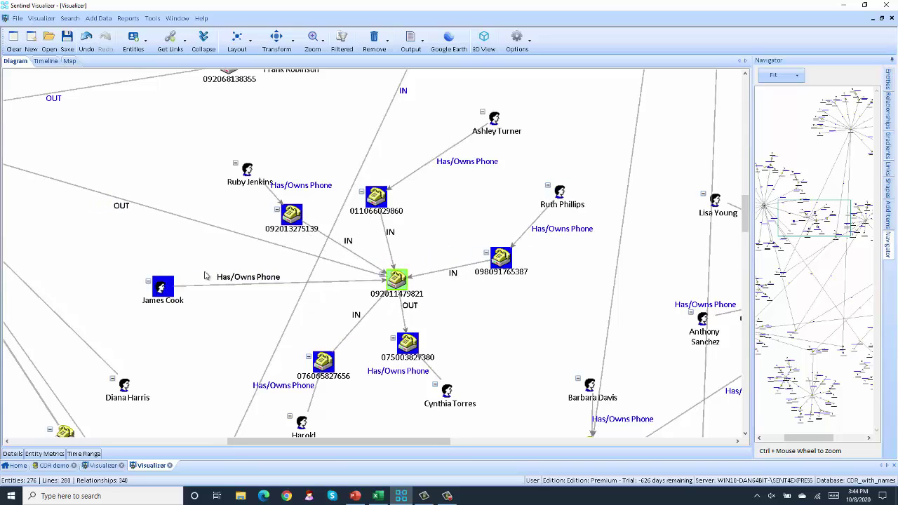
left_click_drag(160, 288, 180, 308)
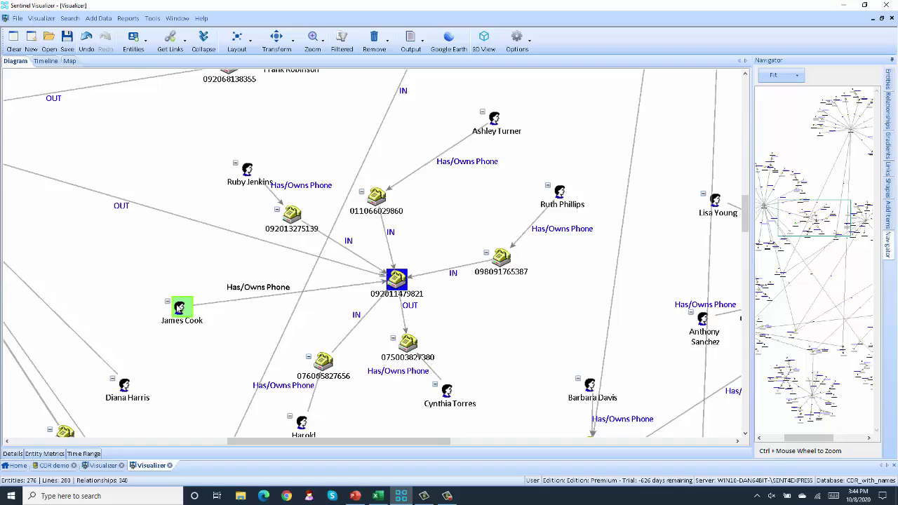
Step: Fit the network to the page and colour entities by the Targeted metadata type
left_click(322, 48)
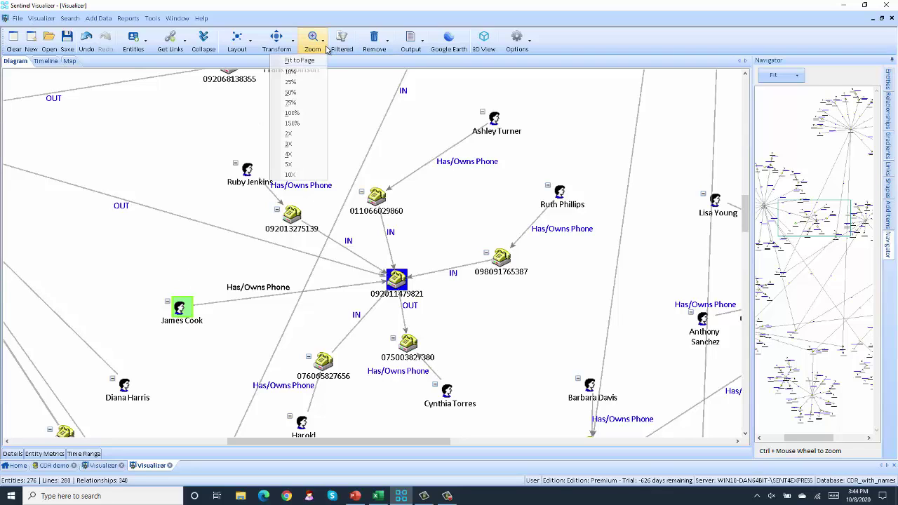
left_click(299, 61)
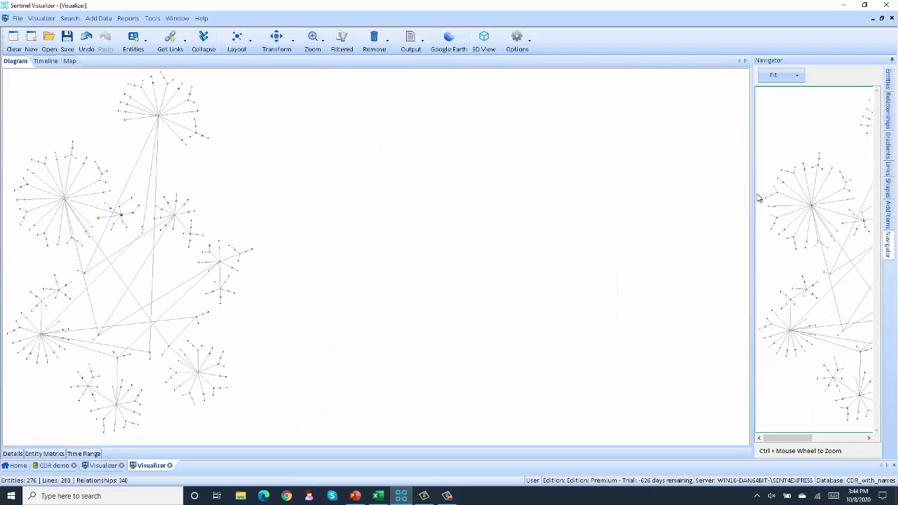
left_click(888, 149)
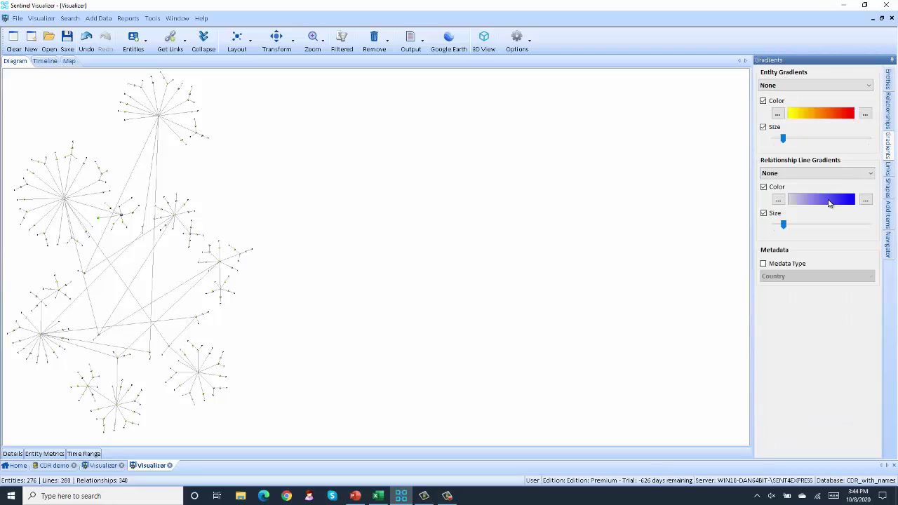
left_click(763, 264)
left_click(769, 277)
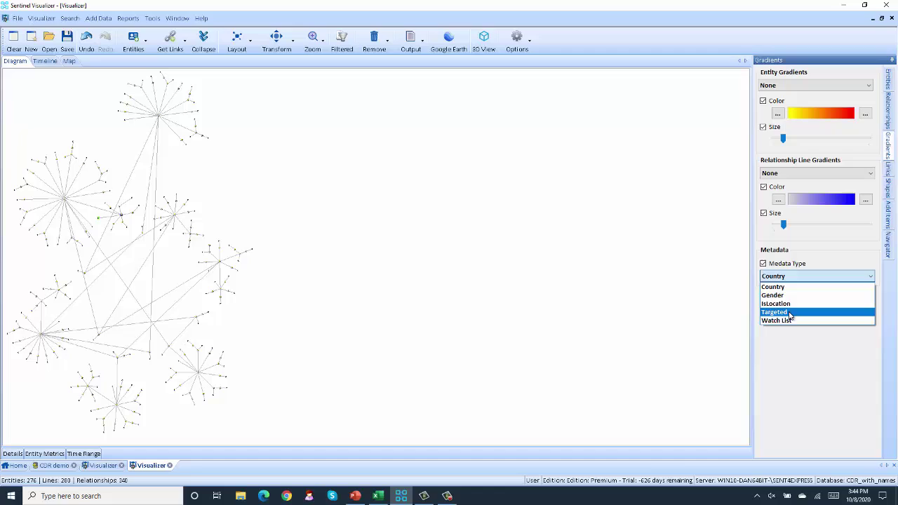
left_click(776, 312)
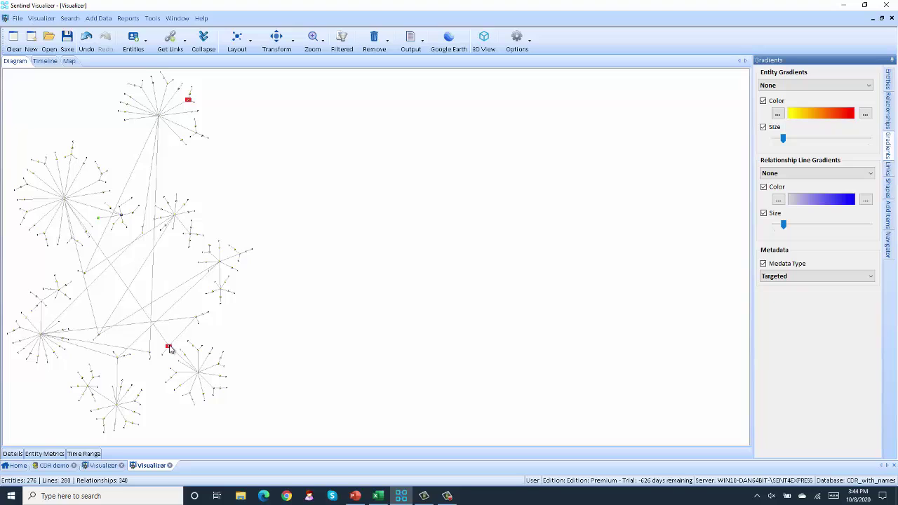
Step: Keep Targeted as the metadata type and select the upper red targeted number
left_click(789, 276)
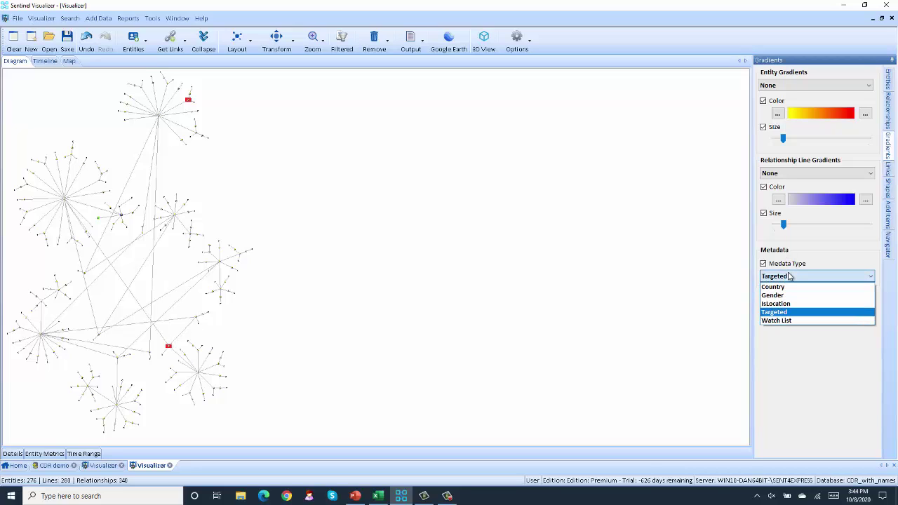
left_click(777, 313)
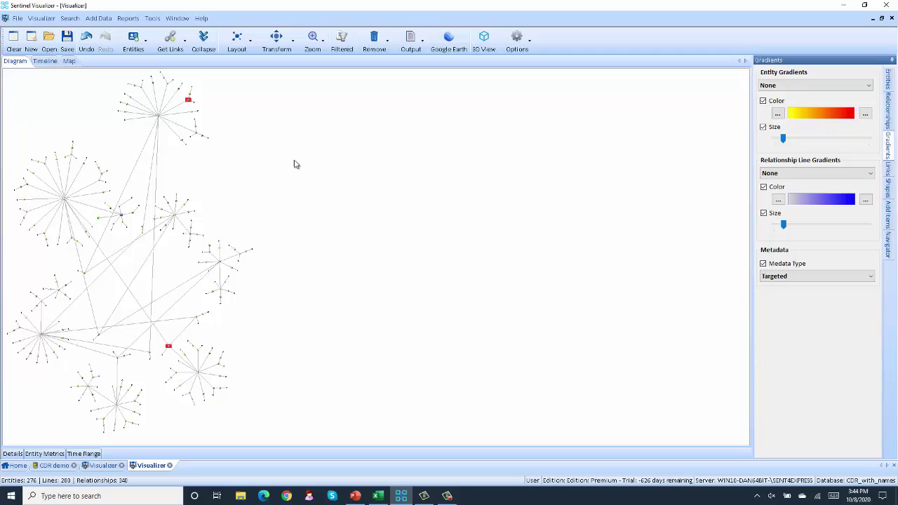
left_click(188, 102)
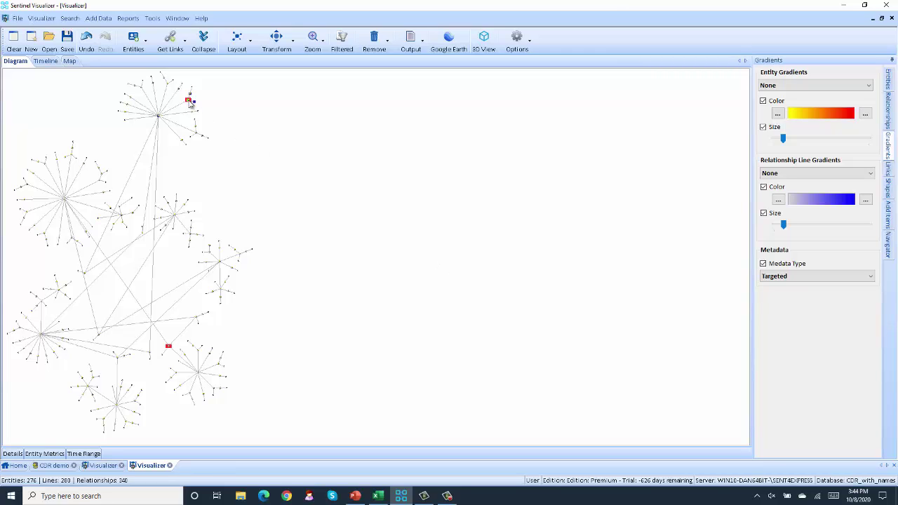
Step: Select both red targeted numbers and filter to their shortest path of 6 entities and 5 lines
left_click(168, 349)
left_click(888, 123)
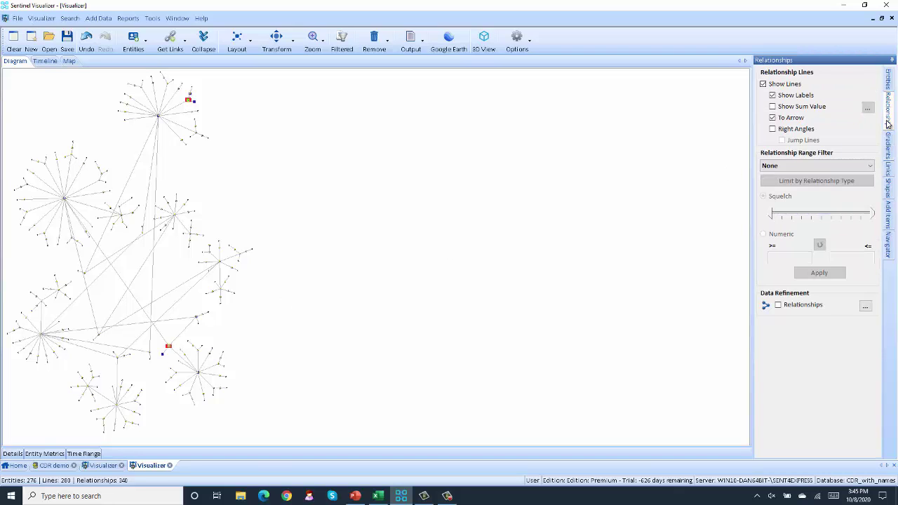
left_click(889, 171)
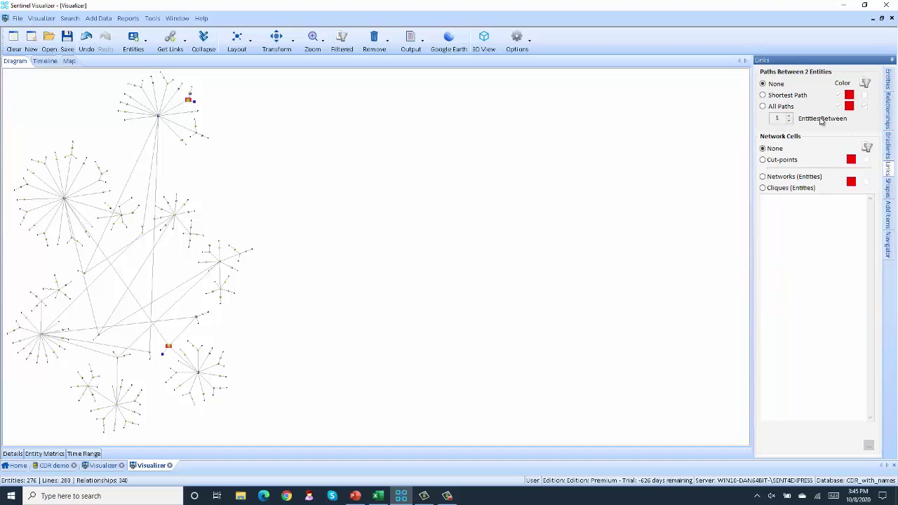
left_click(763, 95)
left_click(865, 95)
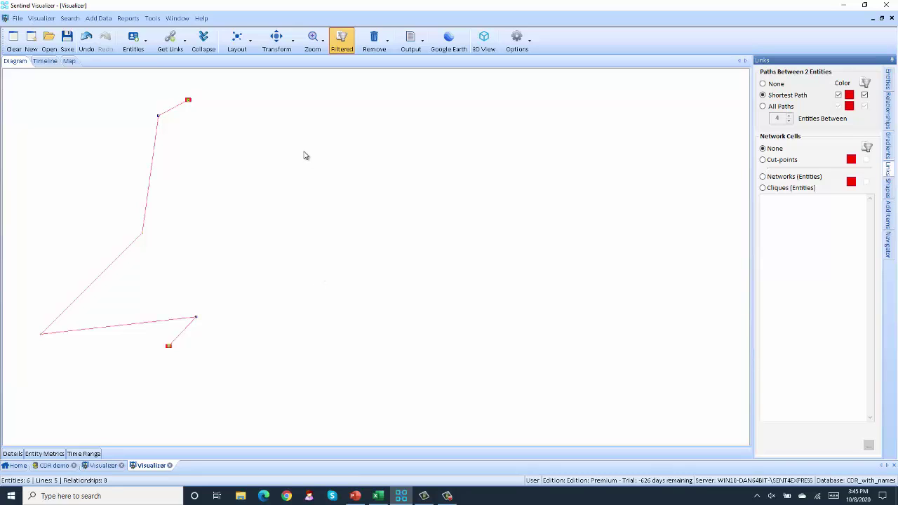
Step: Re-arrange the isolated path with the Incremental Tiled Networks layout and clear the highlights
left_click(251, 47)
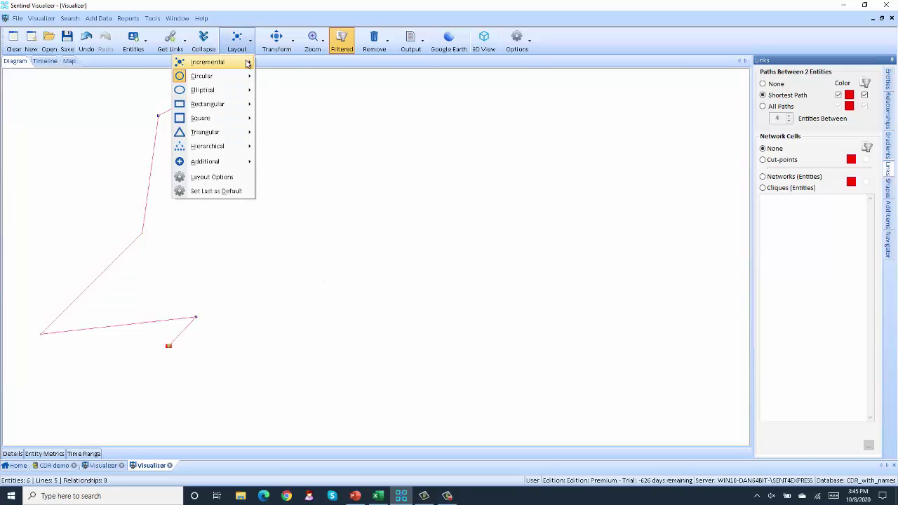
mouse_move(250, 62)
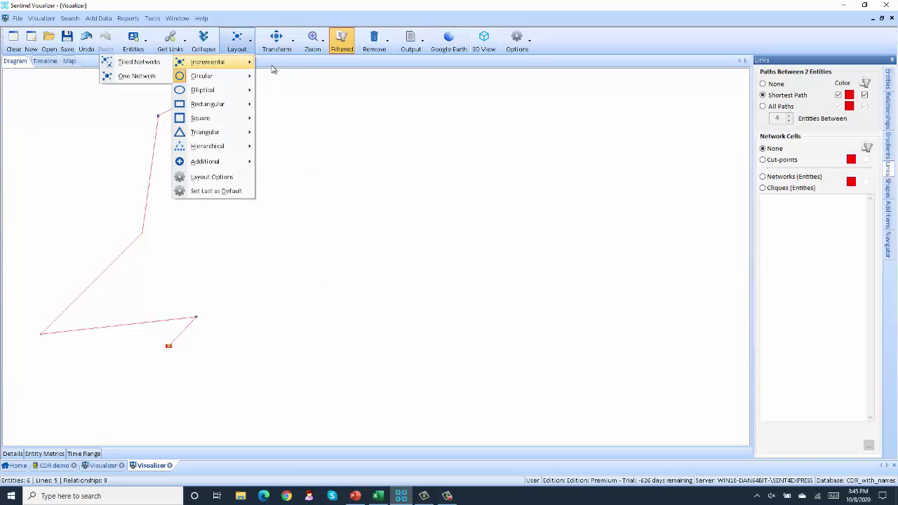
left_click(139, 62)
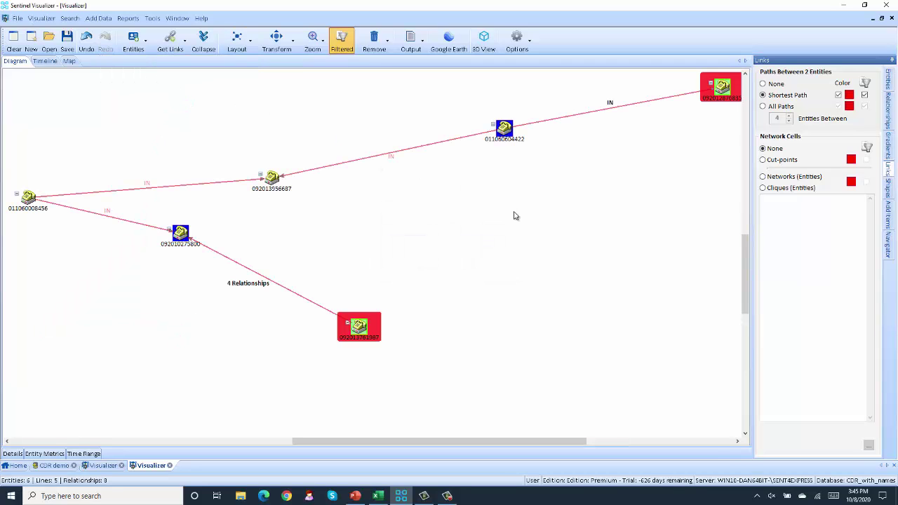
left_click(515, 215)
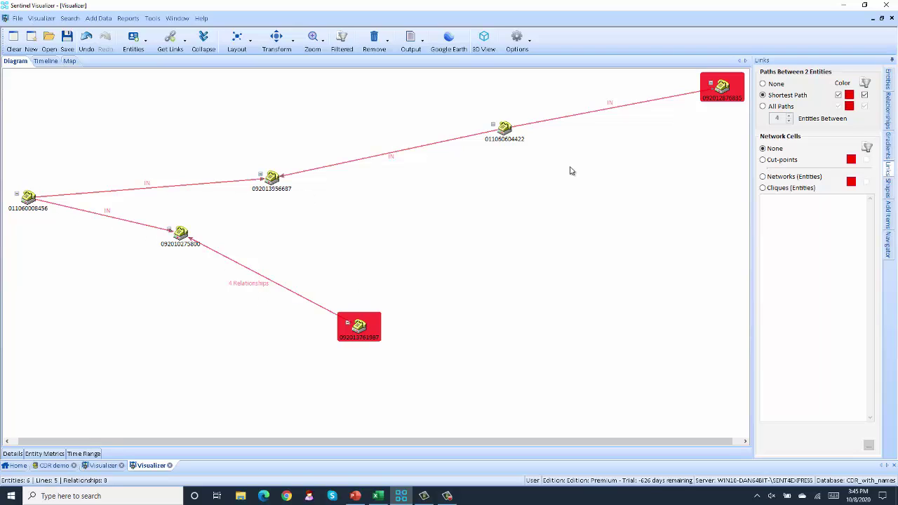
left_click_drag(736, 86, 650, 146)
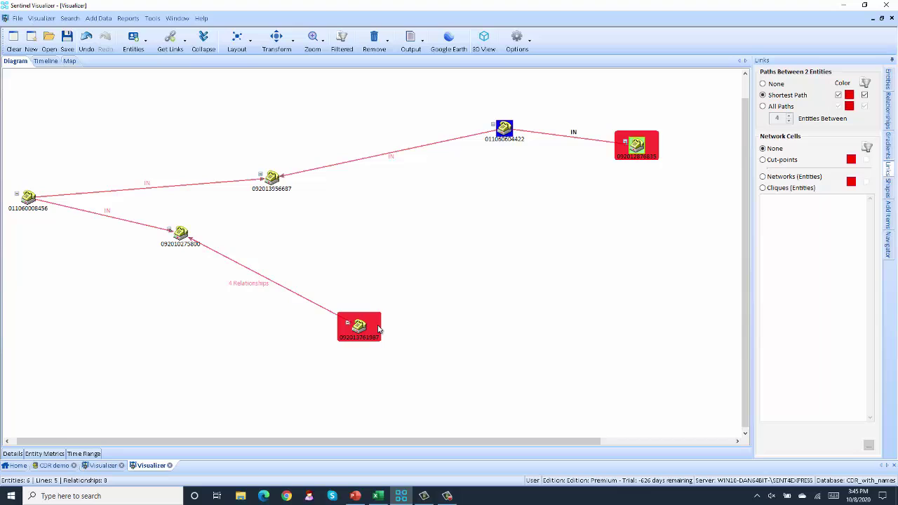
left_click_drag(378, 330, 473, 287)
left_click(439, 358)
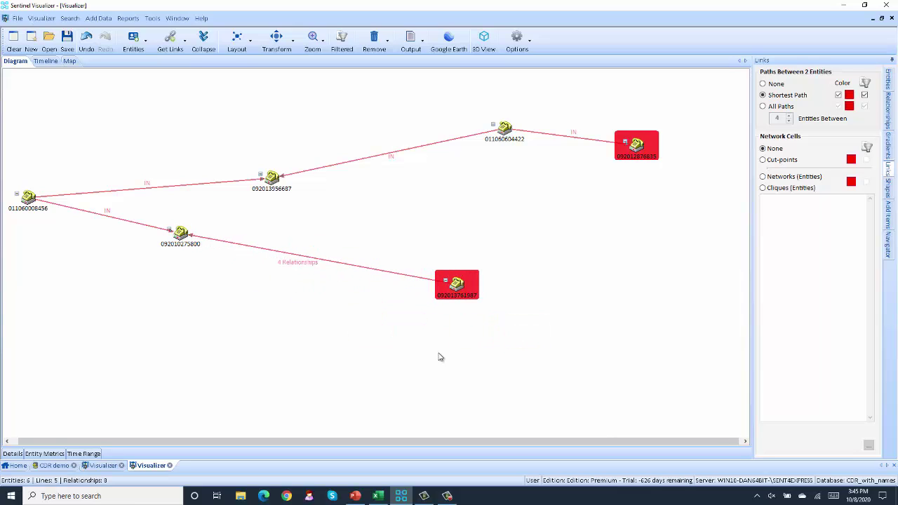
left_click_drag(28, 198, 132, 141)
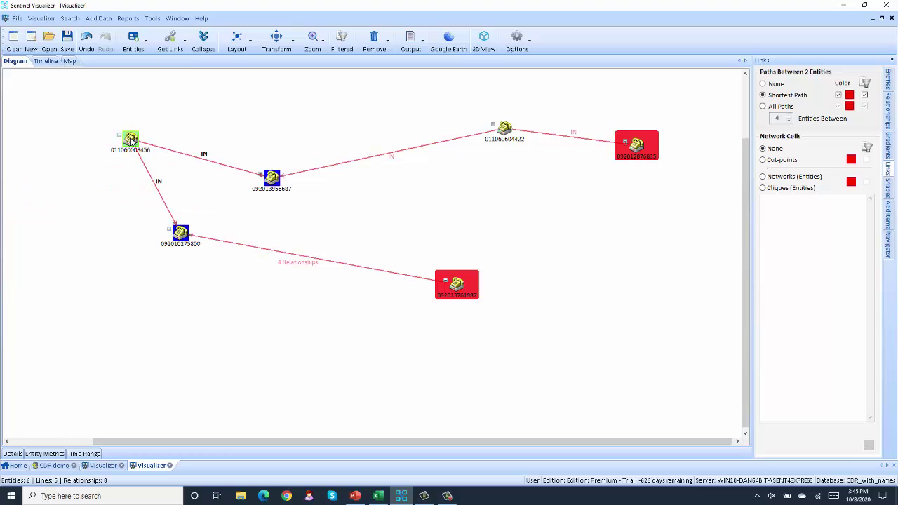
left_click_drag(467, 293, 548, 267)
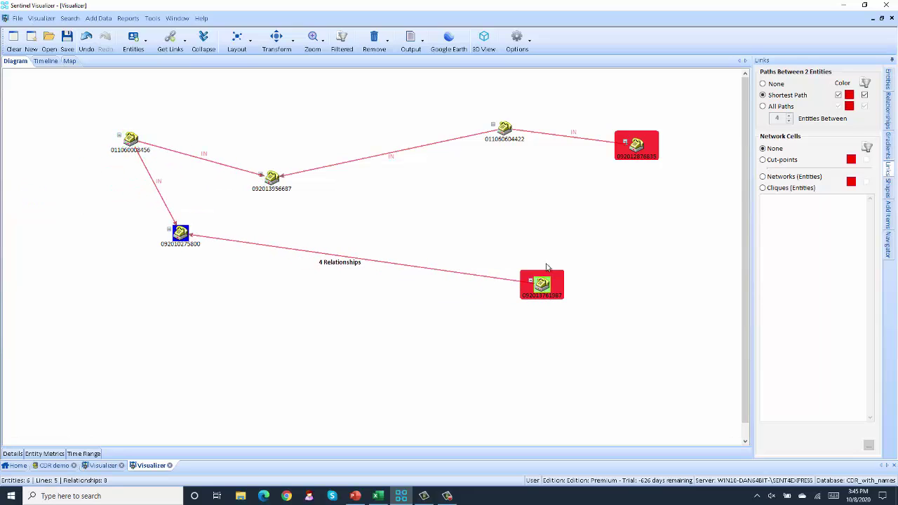
left_click_drag(508, 135, 365, 191)
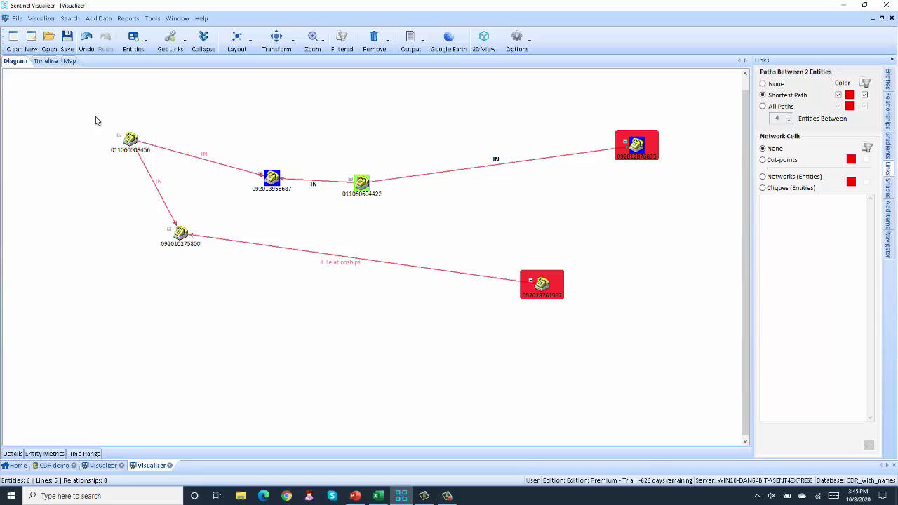
left_click_drag(87, 109, 443, 284)
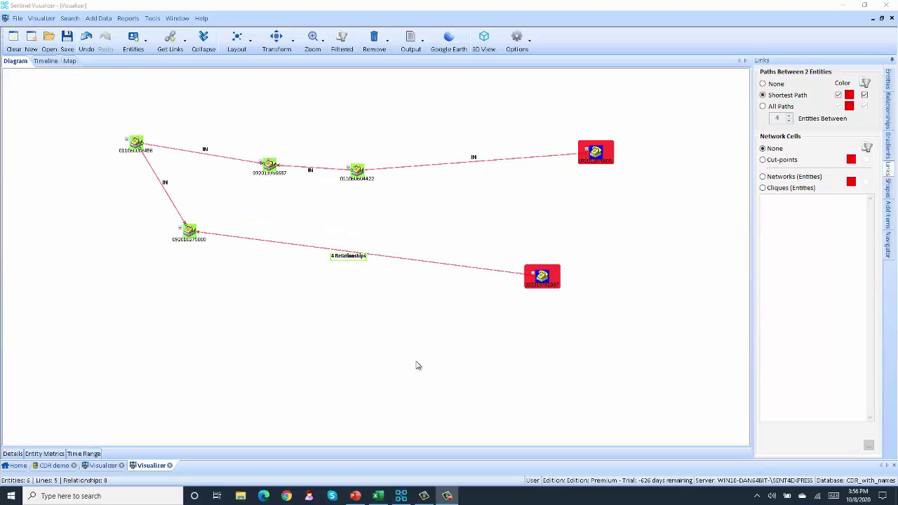
Step: In Excel, review the Who owns the phones, Targeted Numbers and Telephone Call Records sheets
left_click(378, 496)
left_click(166, 470)
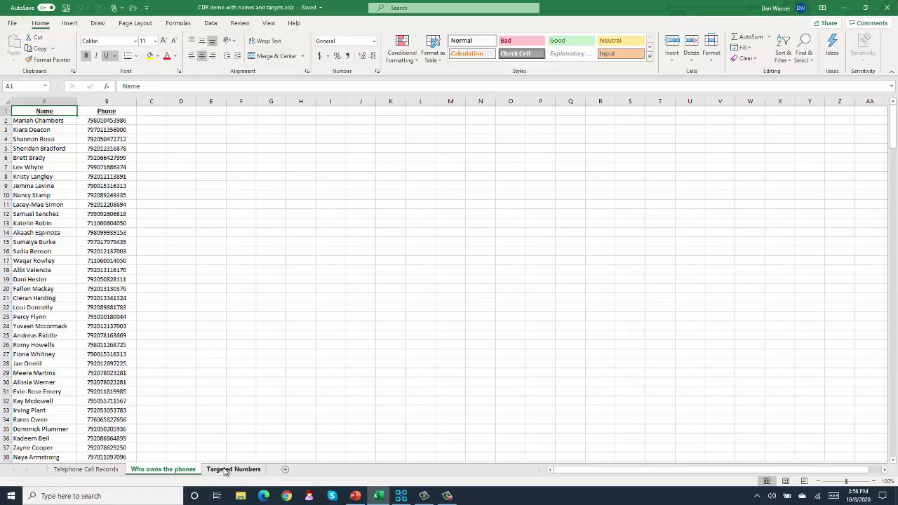
left_click(226, 470)
left_click(179, 470)
left_click(108, 470)
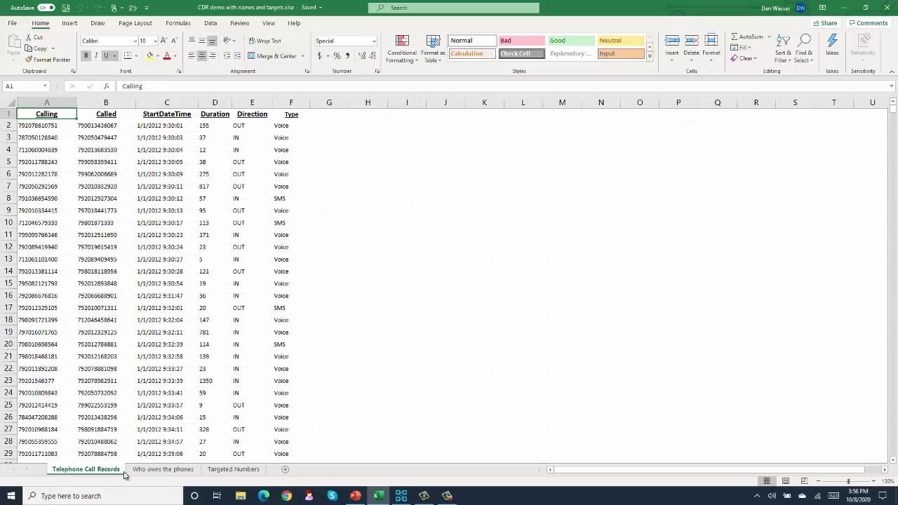
Step: Return to the original diagram and reset its selection filter to restore all 5,033 entities
left_click(409, 499)
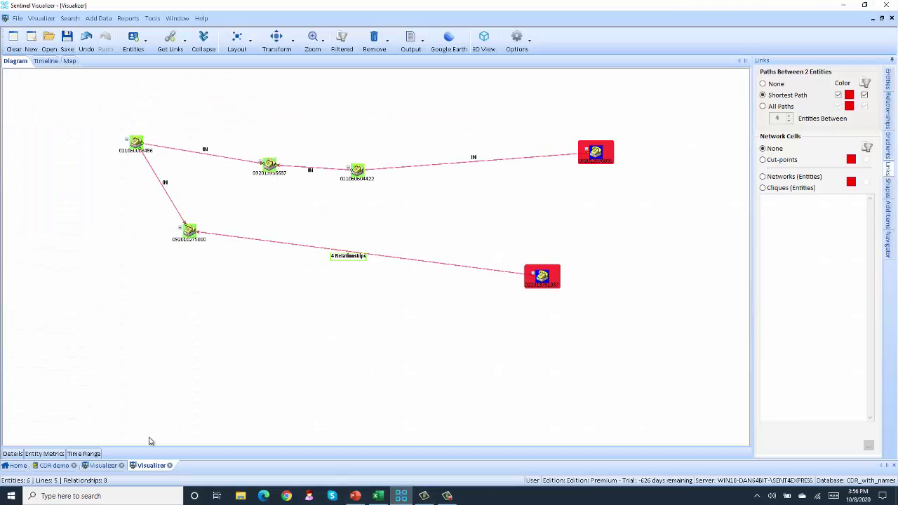
left_click(104, 466)
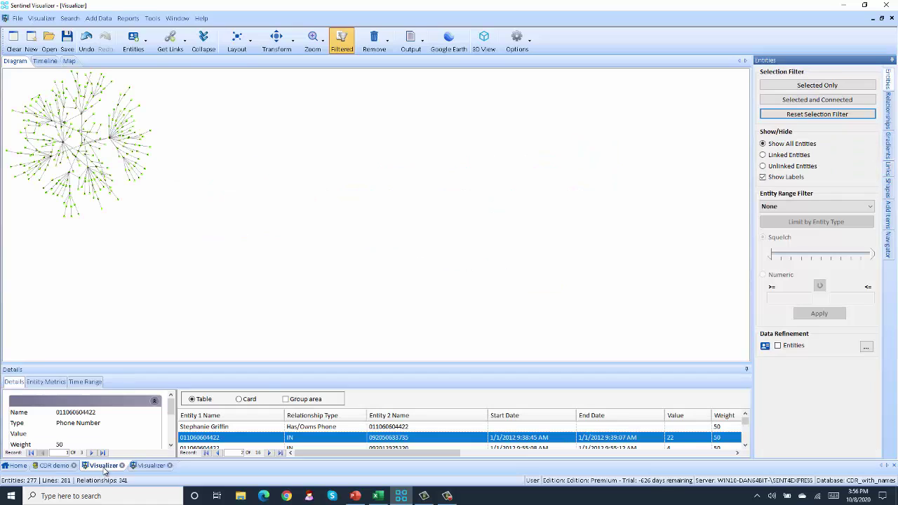
left_click(825, 114)
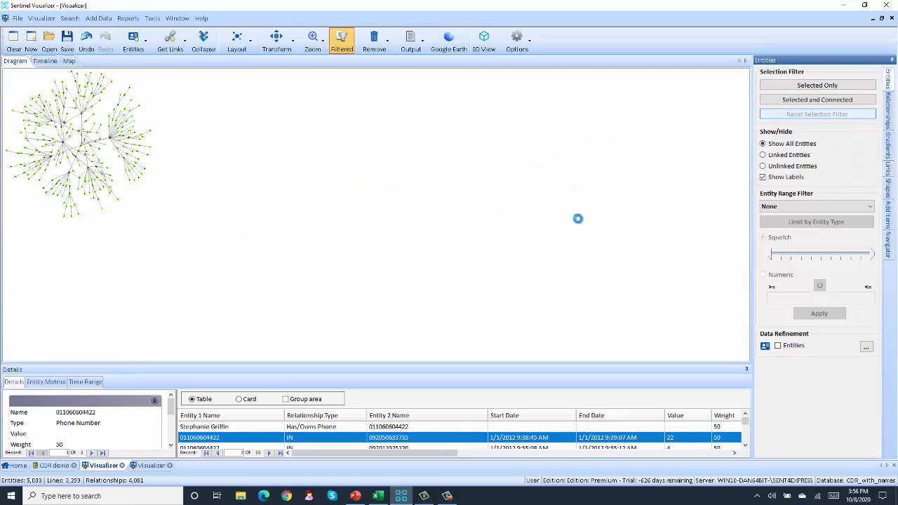